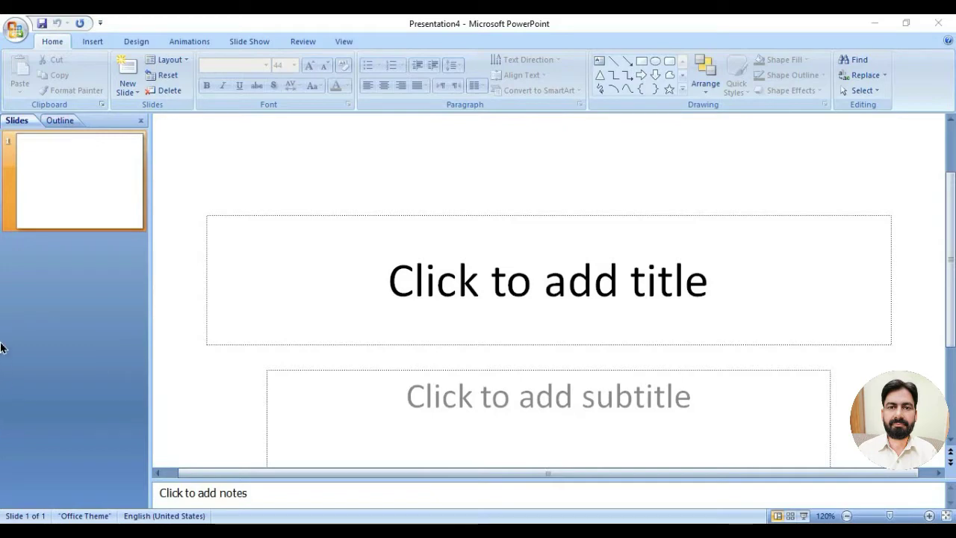
Start a new presentation from the Office menu, then cancel the New Presentation window.
{"action": "left_click", "coordinate": [14, 33]}
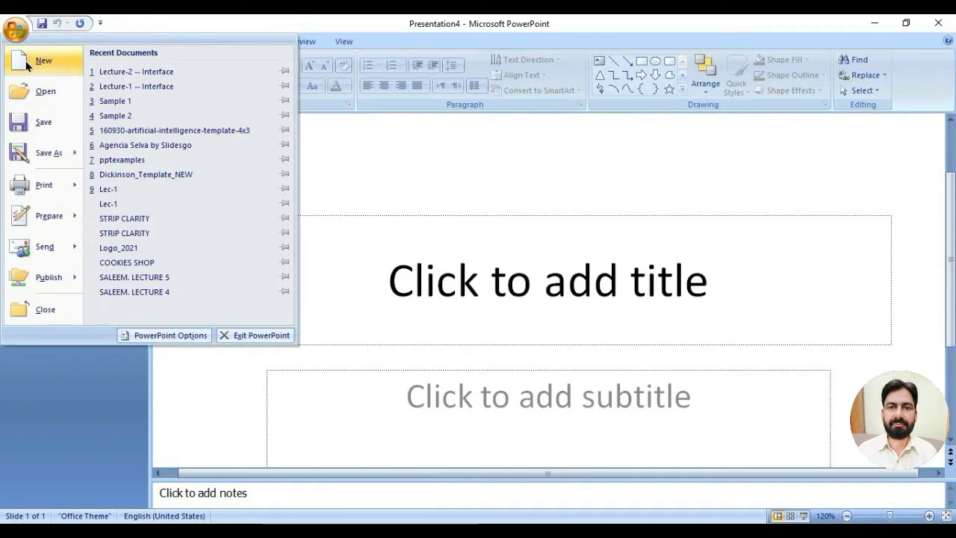
{"action": "left_click", "coordinate": [26, 66]}
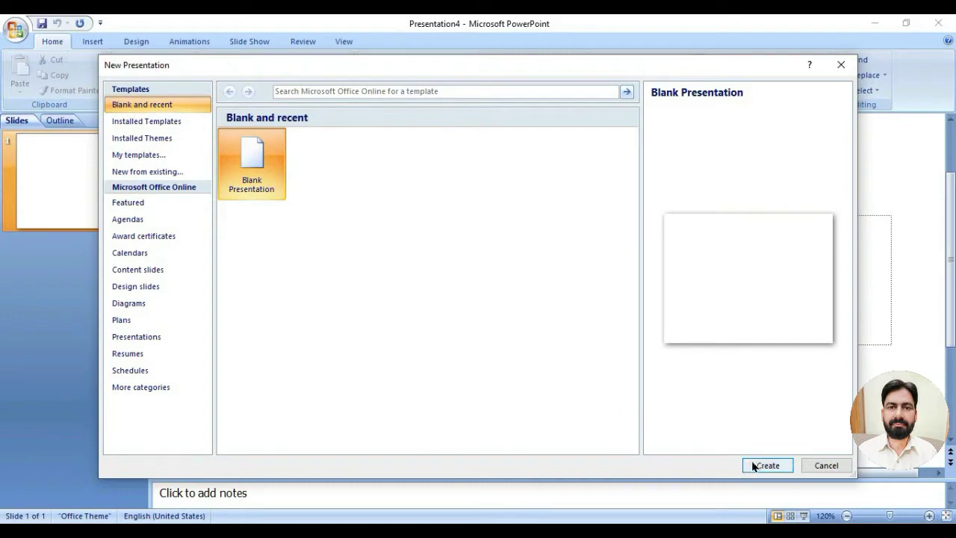
{"action": "left_click", "coordinate": [811, 463]}
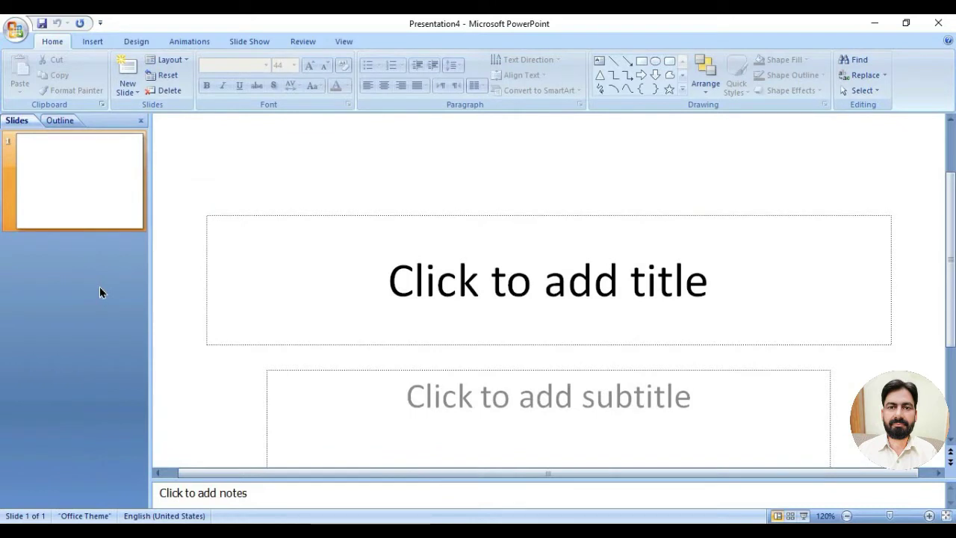
Type LECTURE 3 as the slide title.
{"action": "left_click", "coordinate": [527, 300]}
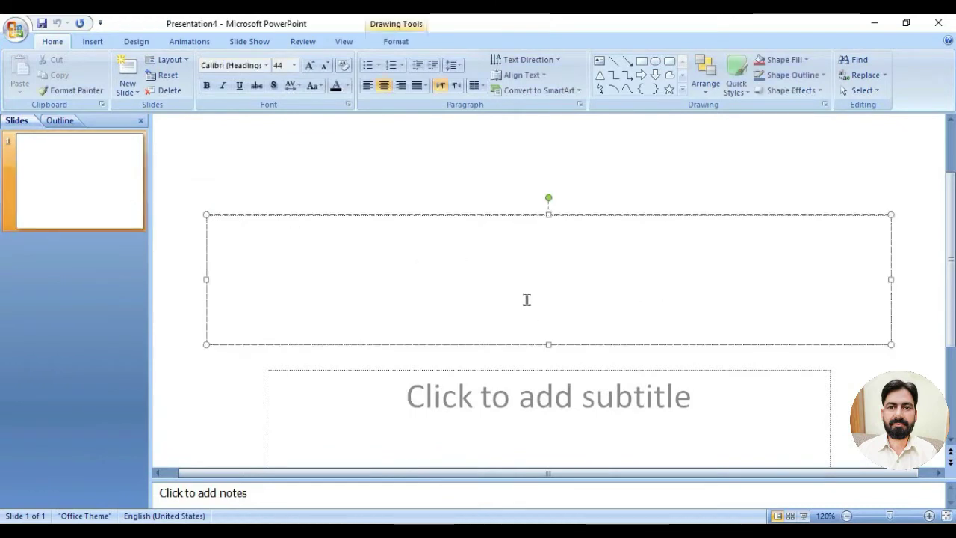
{"action": "scroll", "coordinate": [570, 309], "scroll_direction": "down", "scroll_amount": 2}
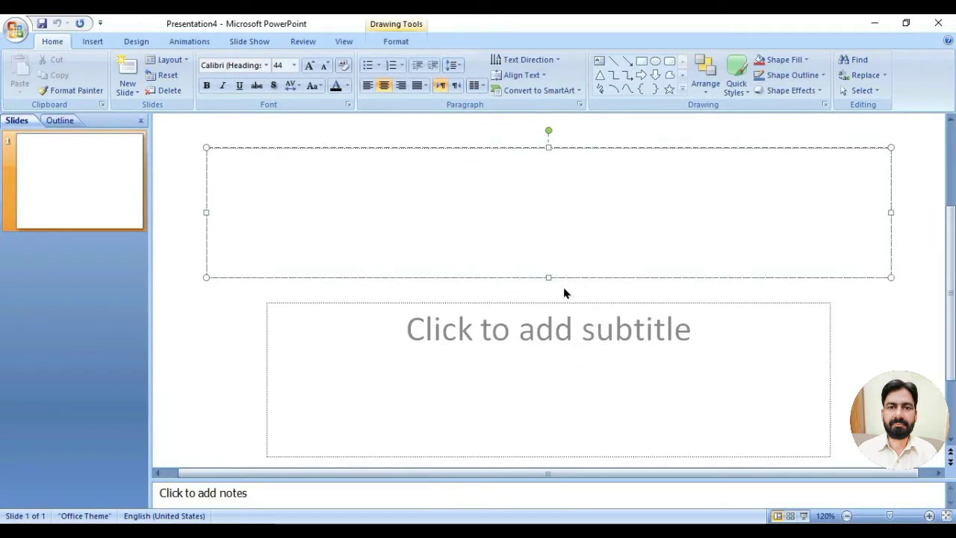
{"action": "type", "text": "LECT"}
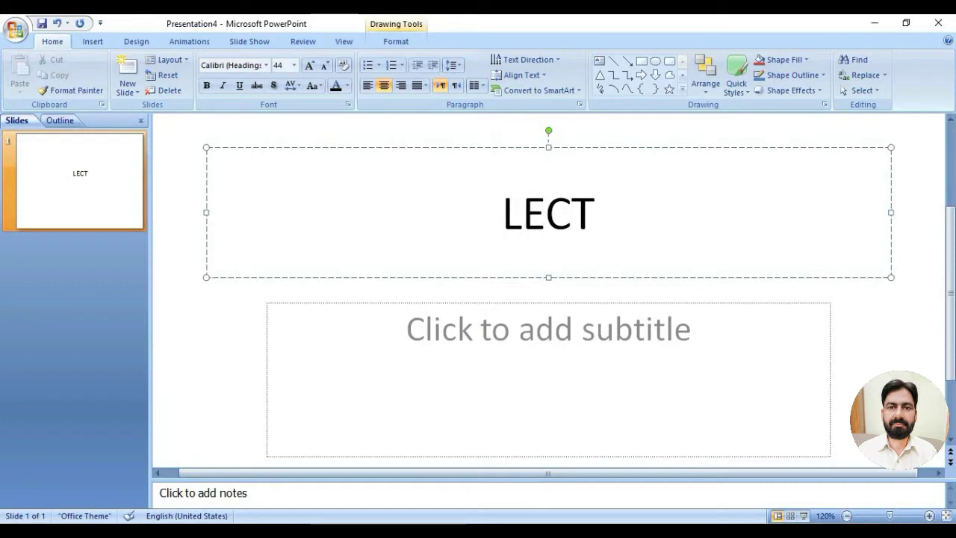
{"action": "type", "text": "URE 3"}
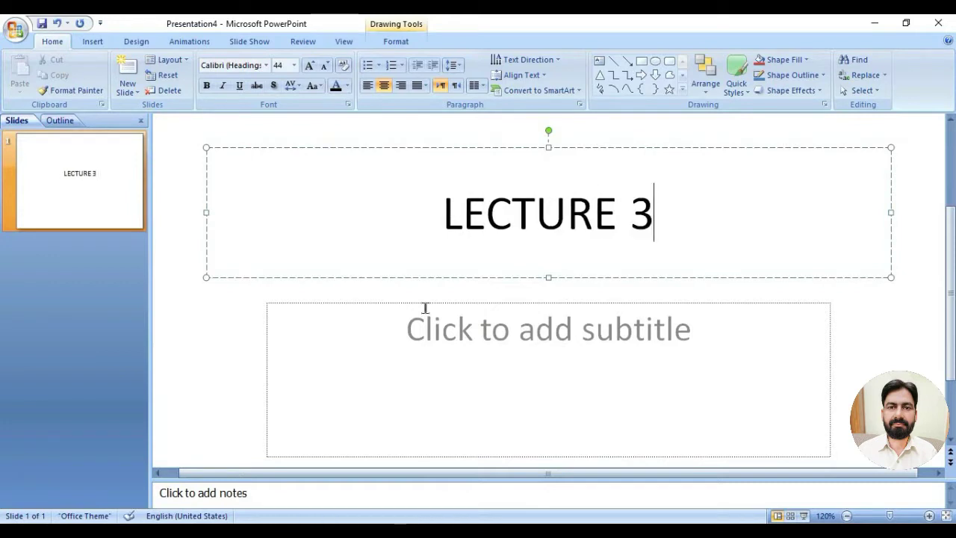
Add subtitle lines 'New file' and 'Save a file', dismissing the language error.
{"action": "left_click", "coordinate": [410, 321]}
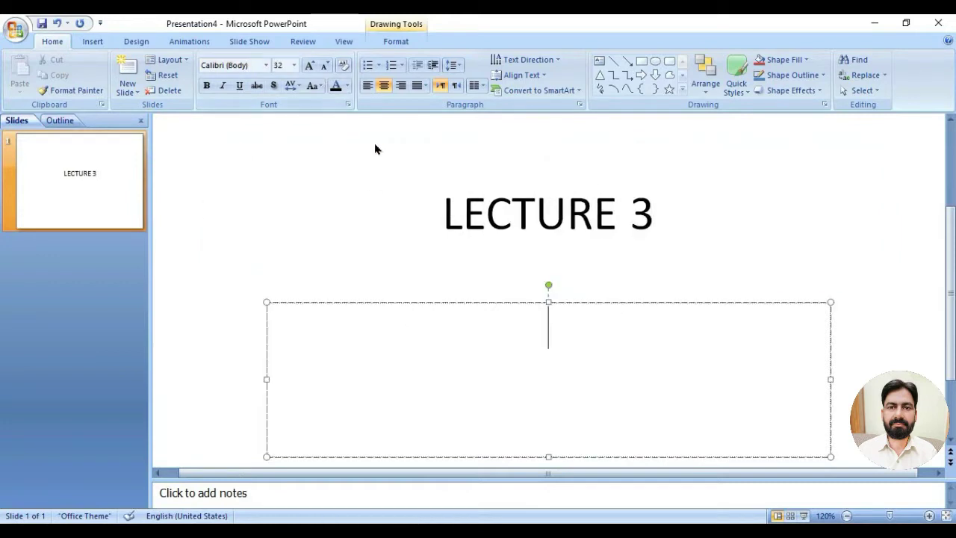
{"action": "type", "text": "N"}
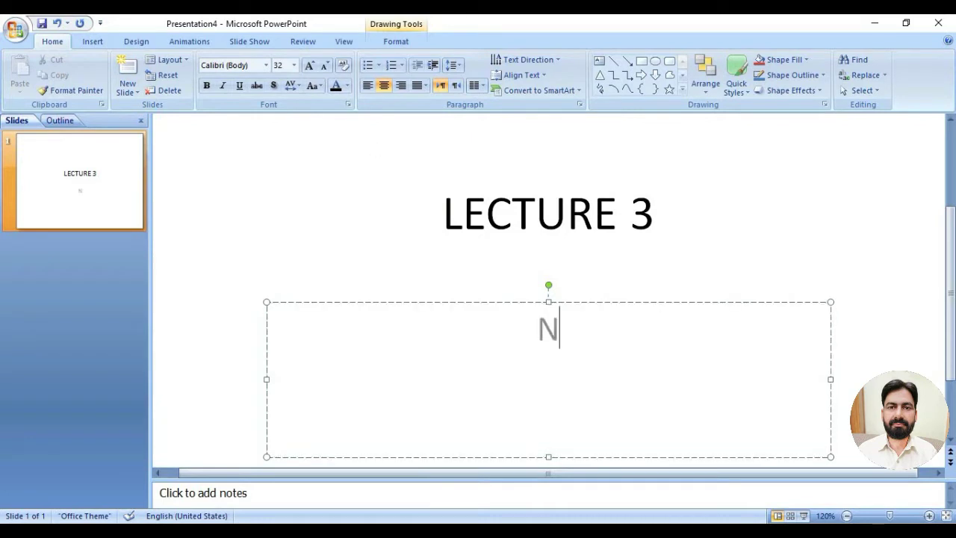
{"action": "type", "text": "ew "}
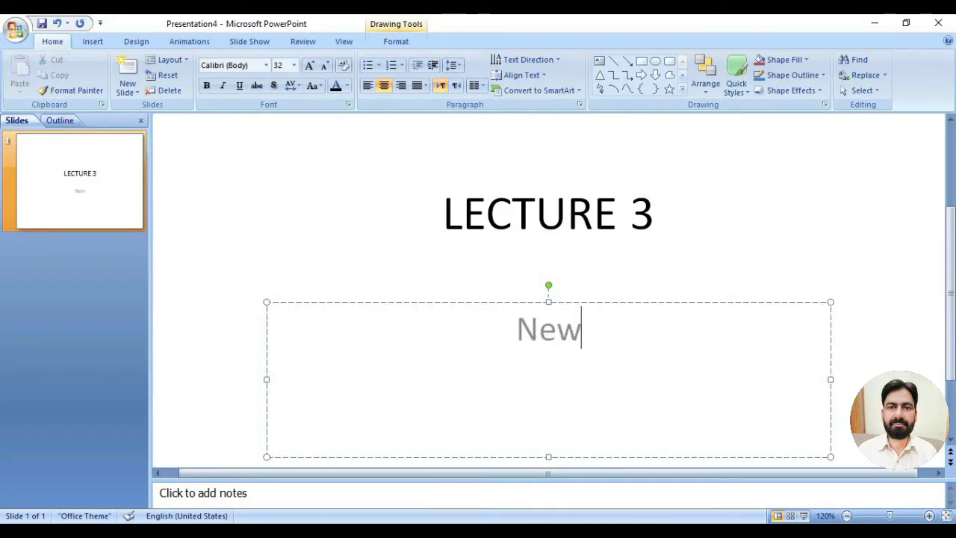
{"action": "type", "text": "file"}
{"action": "key", "text": "Return"}
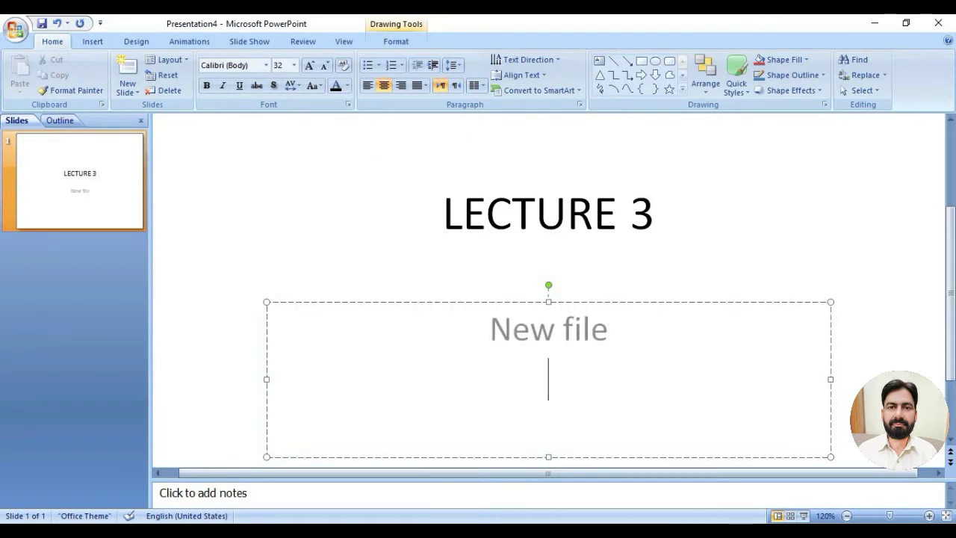
{"action": "type", "text": "save"}
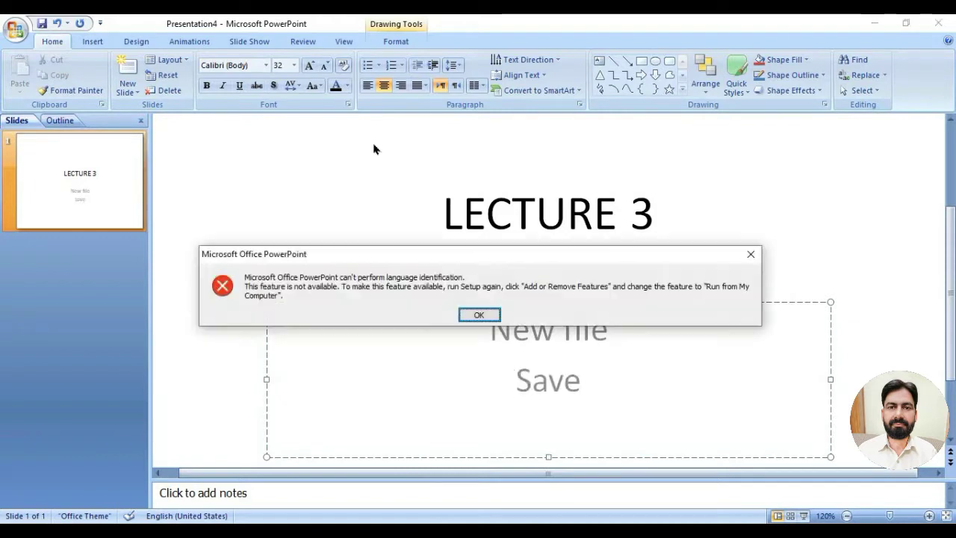
{"action": "left_click", "coordinate": [495, 314]}
{"action": "type", "text": "a"}
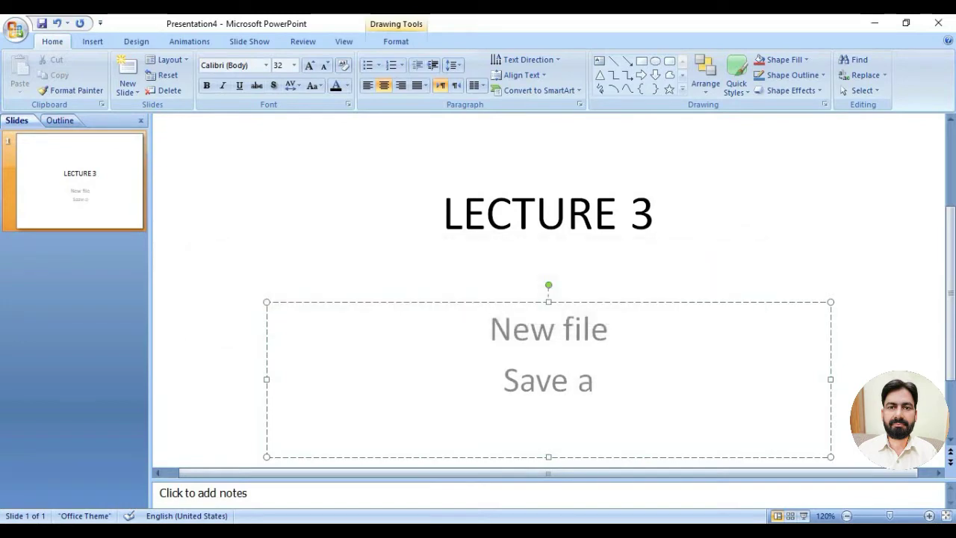
{"action": "type", "text": " file"}
{"action": "key", "text": "Return"}
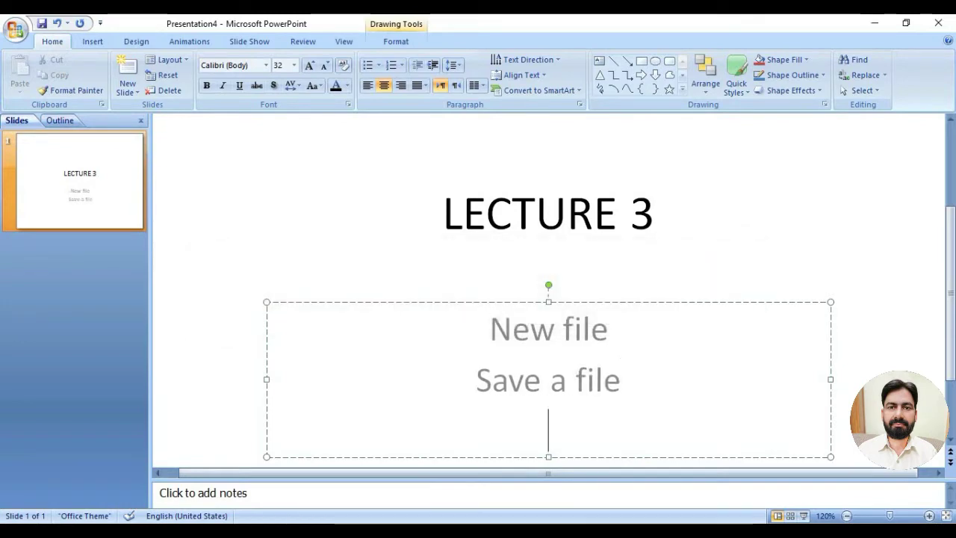
Add subtitle lines 'Close a file' and 'Open a file', correcting typos.
{"action": "type", "text": "co"}
{"action": "key", "text": "BackSpace"}
{"action": "type", "text": "lose a file"}
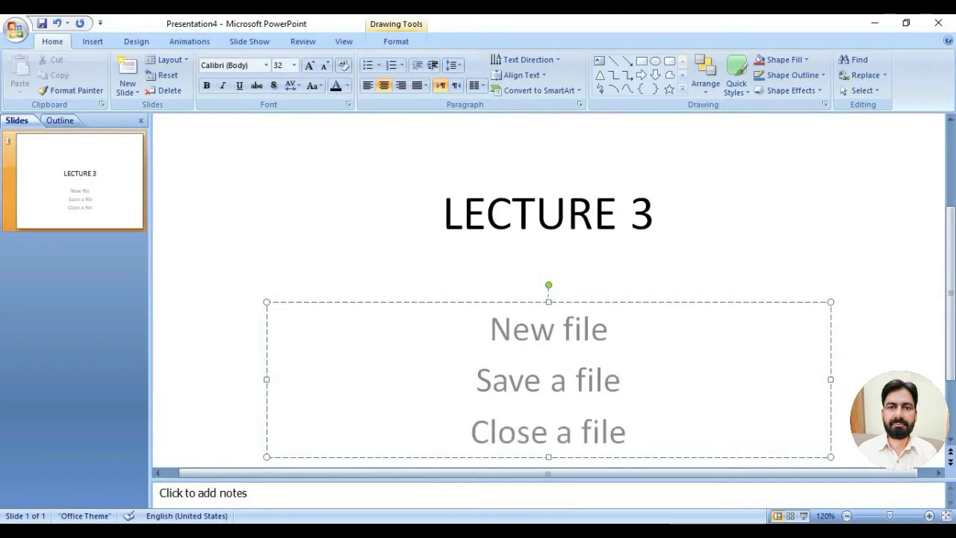
{"action": "key", "text": "Return"}
{"action": "type", "text": "ip"}
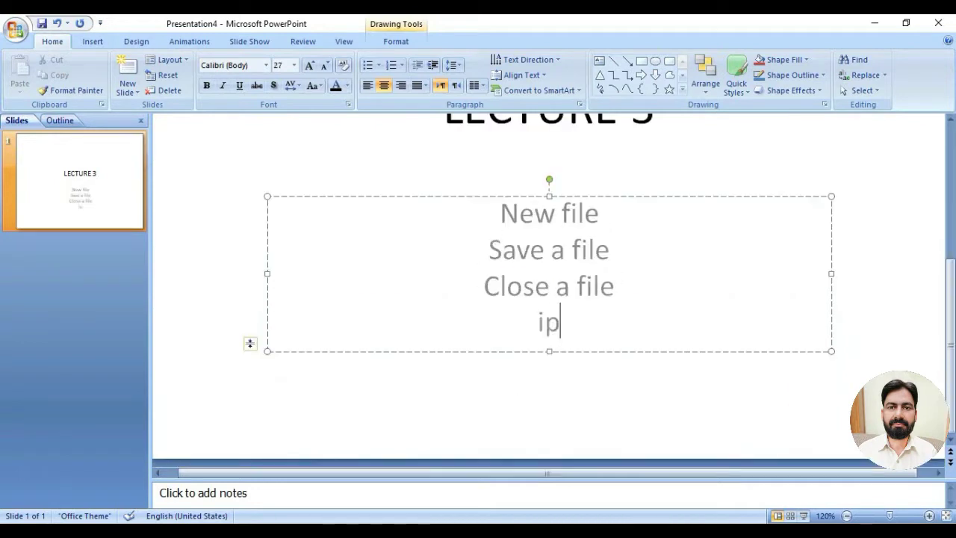
{"action": "key", "text": "BackSpace"}
{"action": "key", "text": "BackSpace"}
{"action": "type", "text": "open a file"}
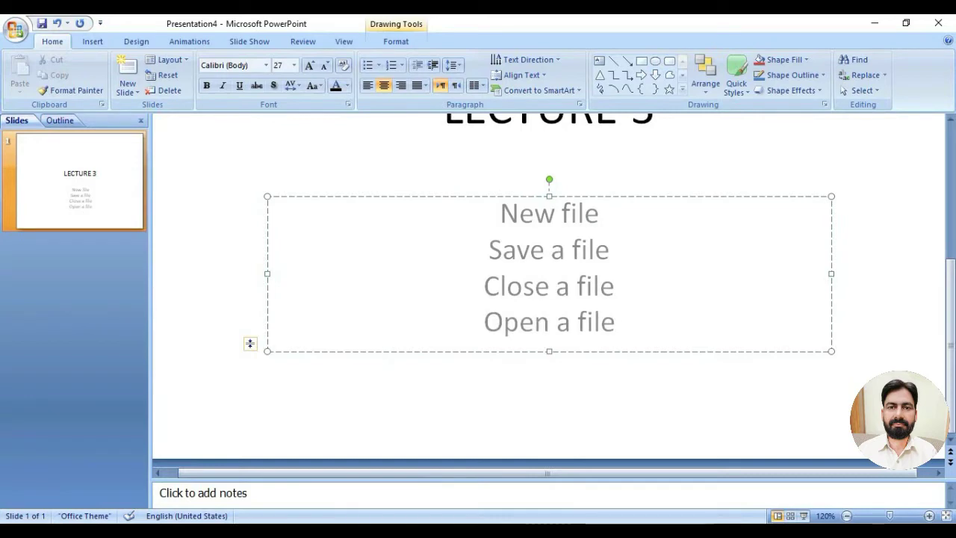
{"action": "scroll", "coordinate": [480, 241], "scroll_direction": "up", "scroll_amount": 1}
{"action": "scroll", "coordinate": [482, 248], "scroll_direction": "up", "scroll_amount": 1}
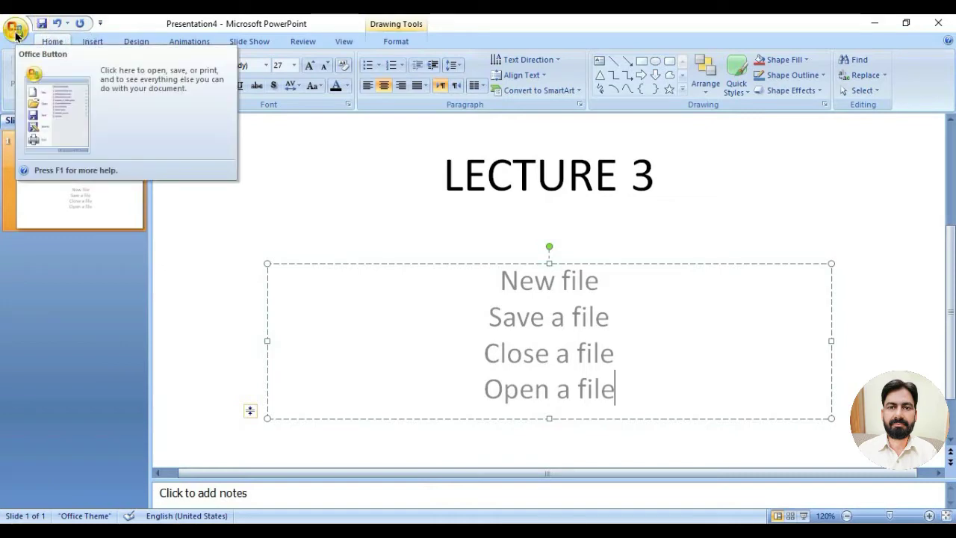
Save the deck in Documents as LECTURE 3, keeping the PowerPoint Presentation format.
{"action": "left_click", "coordinate": [16, 31]}
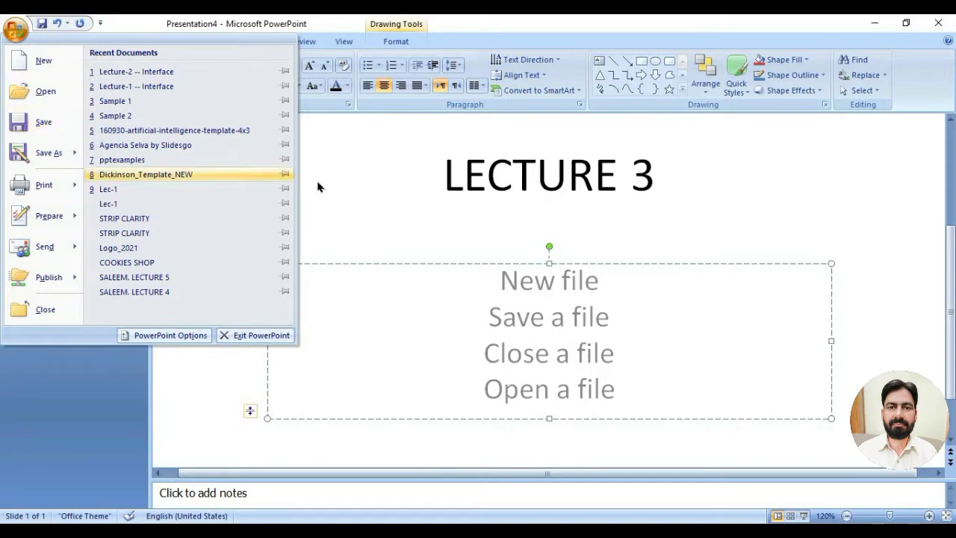
{"action": "left_click", "coordinate": [335, 174]}
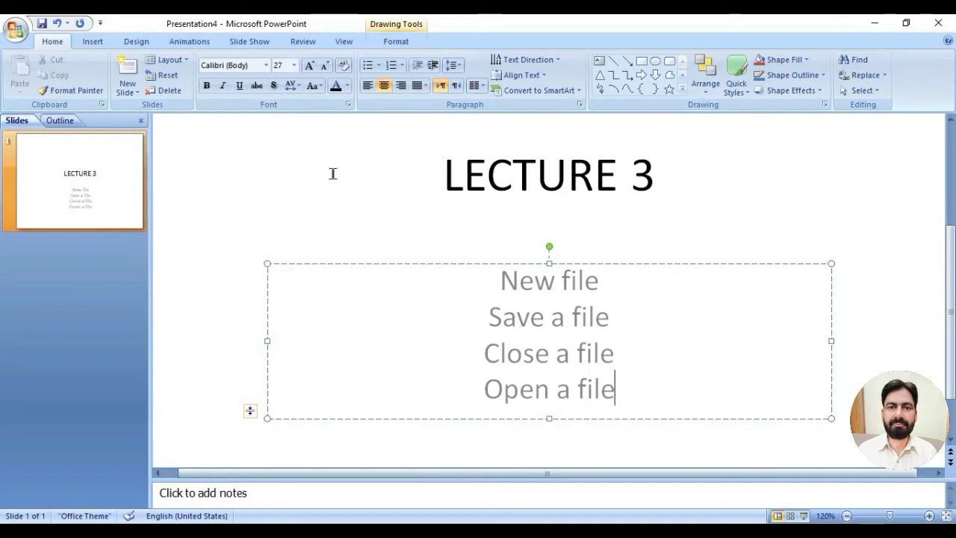
{"action": "key", "text": "ctrl+s"}
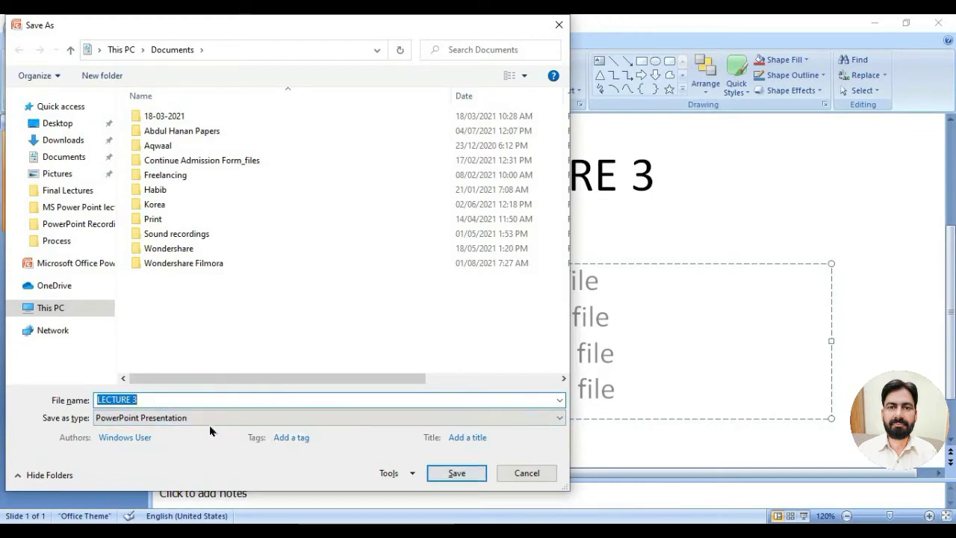
{"action": "left_click", "coordinate": [188, 419]}
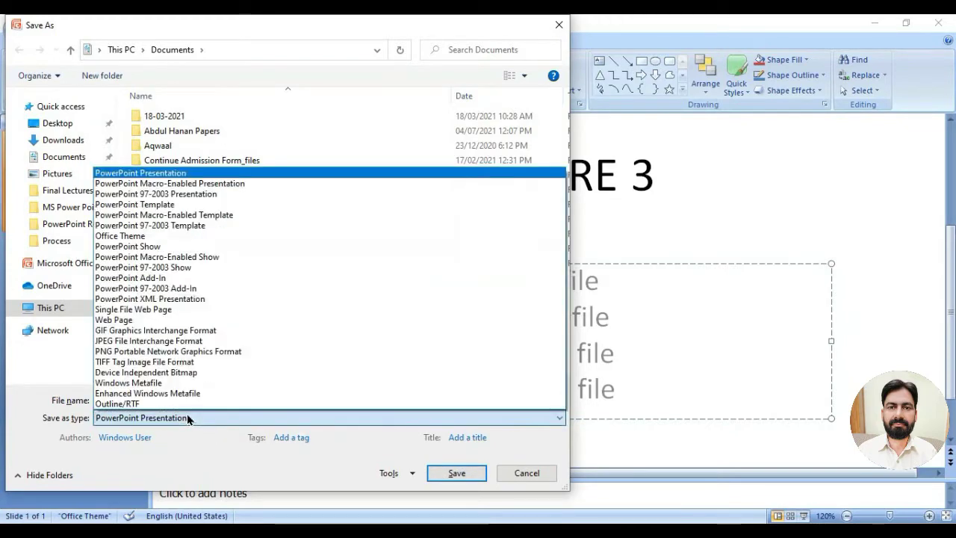
{"action": "left_click", "coordinate": [190, 422]}
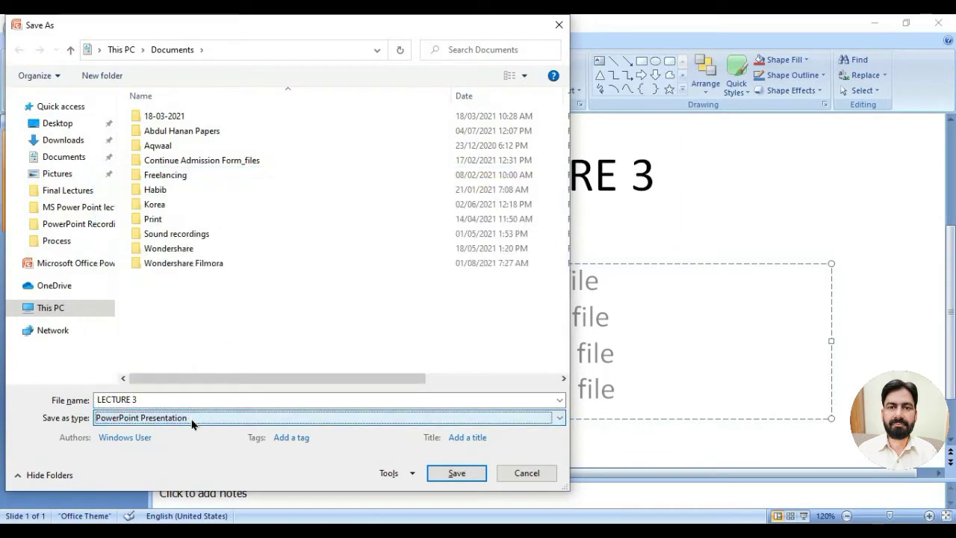
{"action": "left_click", "coordinate": [440, 476]}
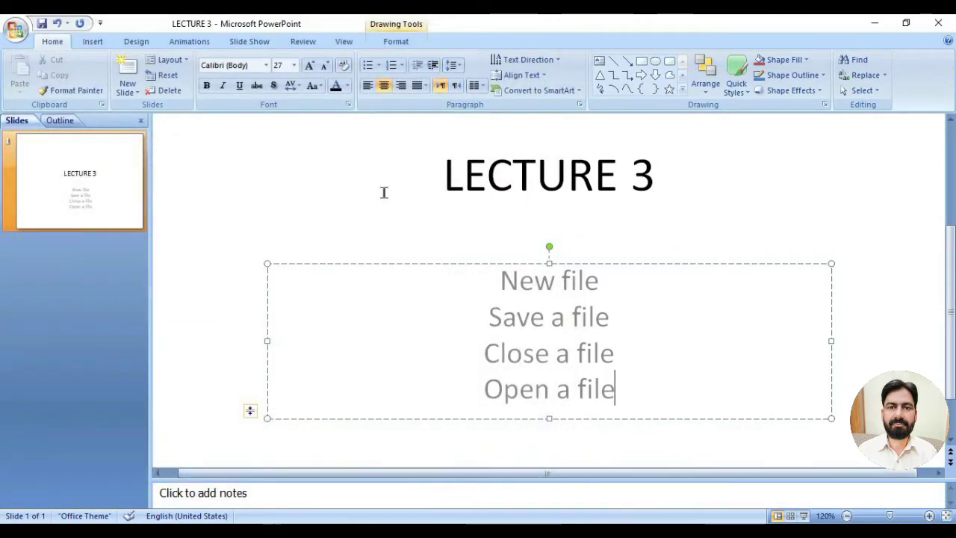
{"action": "left_click", "coordinate": [15, 28]}
Close LECTURE 3, then bring up the Open dialog and cancel it.
{"action": "left_click", "coordinate": [27, 308]}
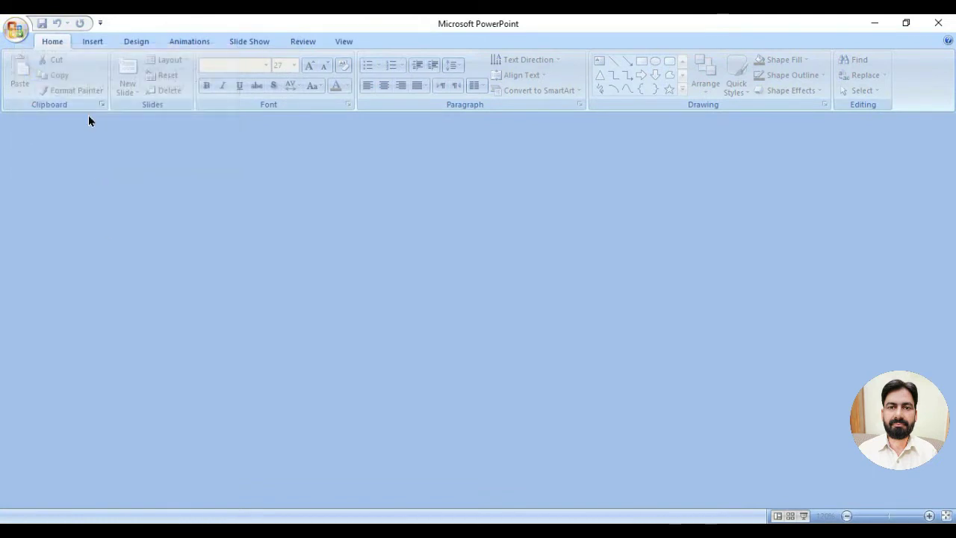
{"action": "left_click", "coordinate": [14, 31]}
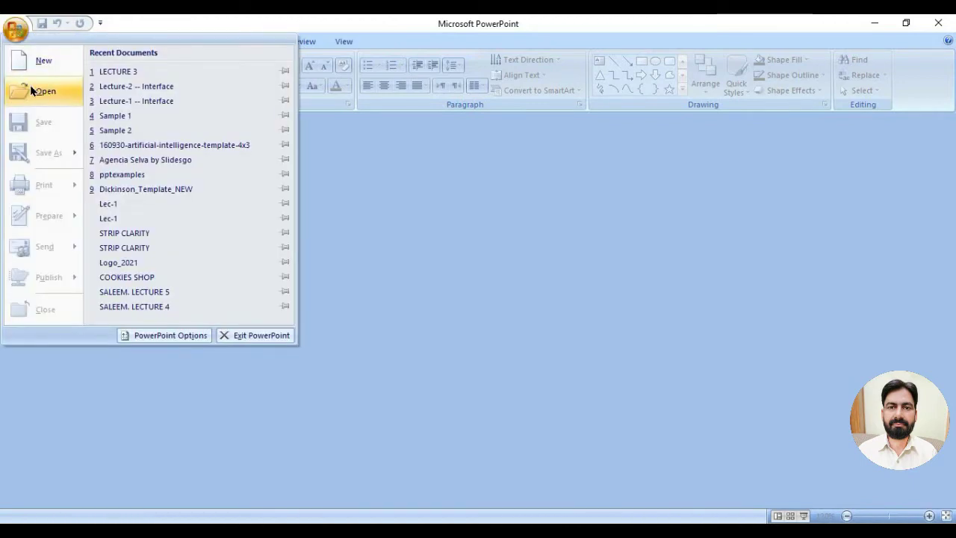
{"action": "left_click", "coordinate": [31, 88]}
{"action": "left_click", "coordinate": [409, 328]}
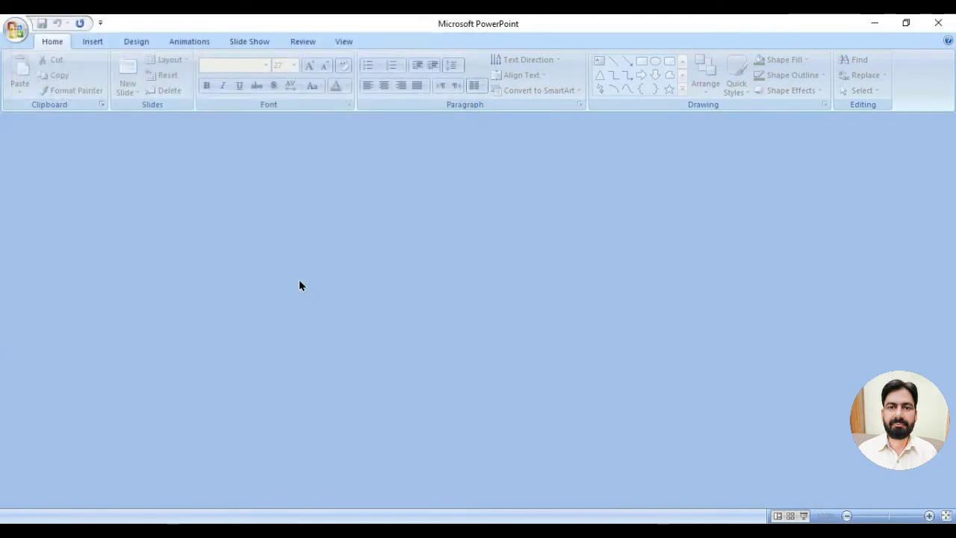
Browse to the Documents folder and open the LECTURE 3 presentation file.
{"action": "double_click", "coordinate": [297, 279]}
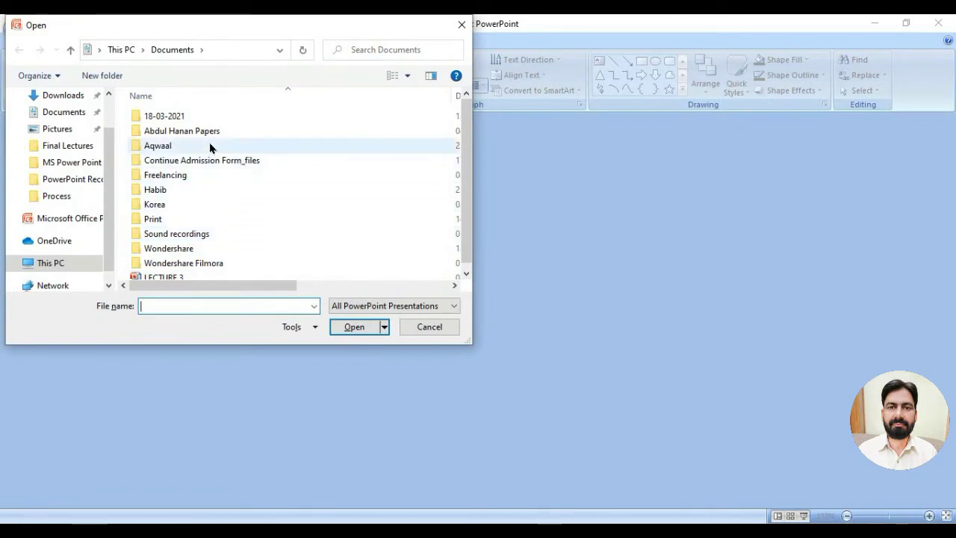
{"action": "scroll", "coordinate": [211, 150], "scroll_direction": "down", "scroll_amount": 1}
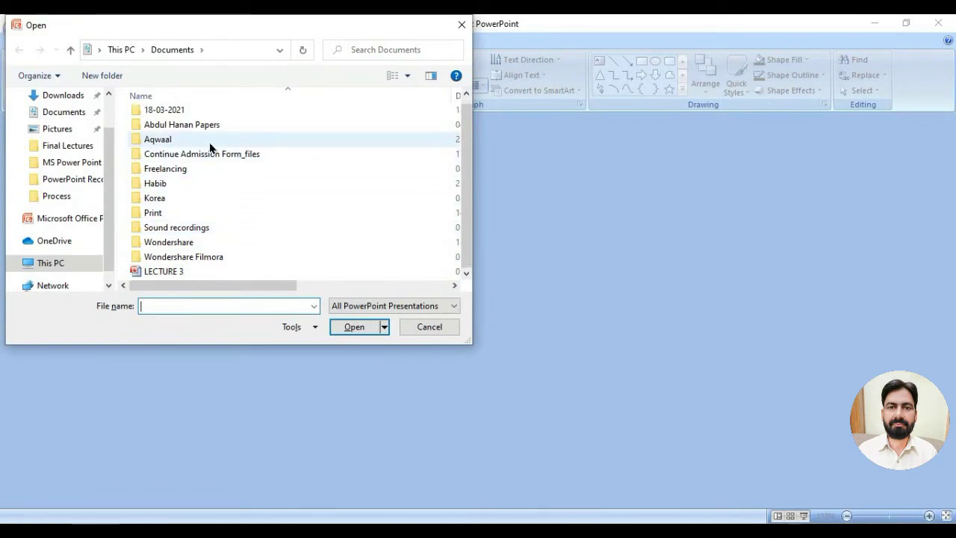
{"action": "left_click", "coordinate": [72, 115]}
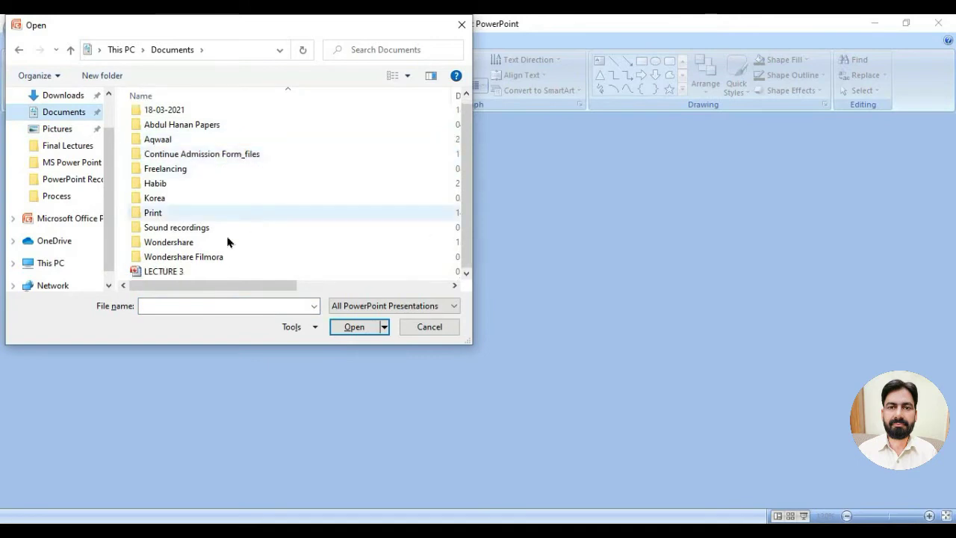
{"action": "left_click", "coordinate": [171, 274]}
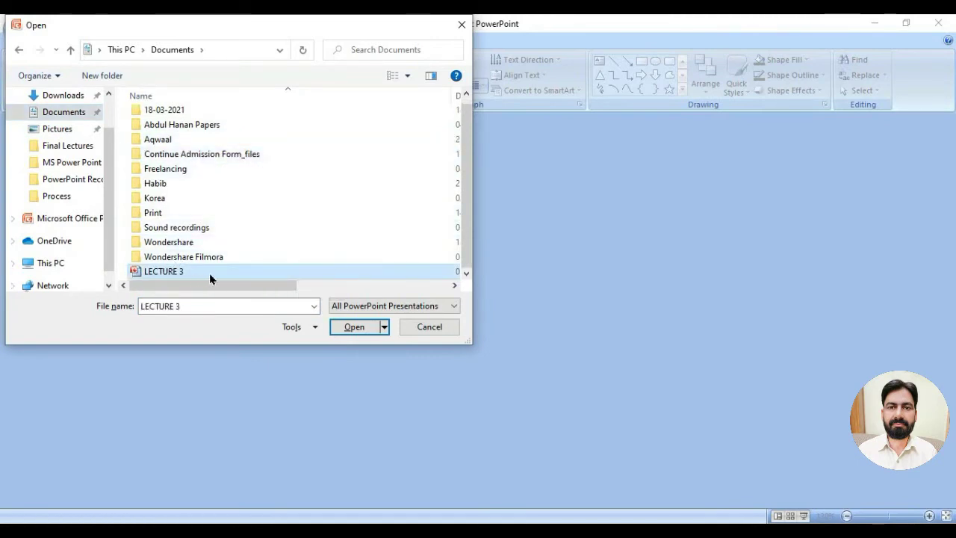
{"action": "left_click", "coordinate": [355, 330]}
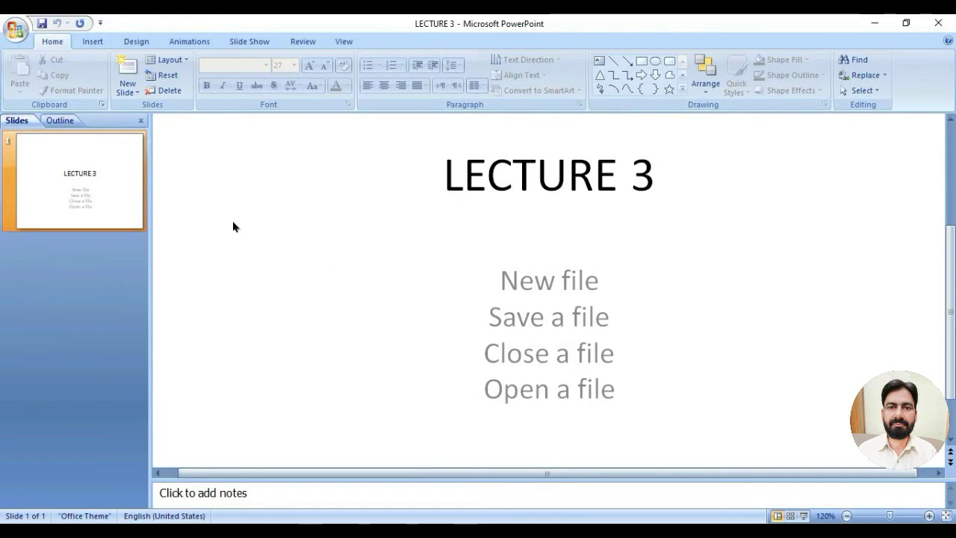
Close LECTURE 3 through the Office Button menu's Close command.
{"action": "left_click", "coordinate": [19, 31]}
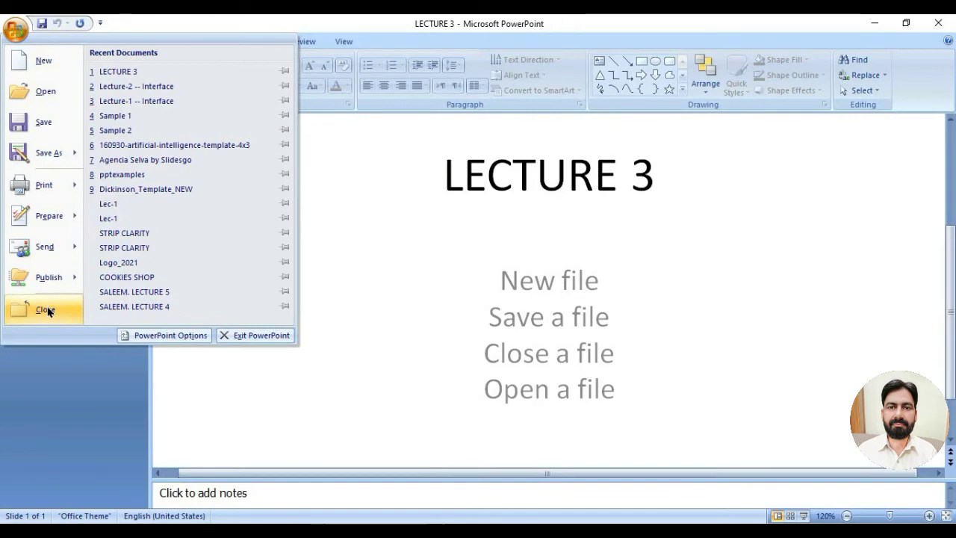
{"action": "left_click", "coordinate": [390, 314]}
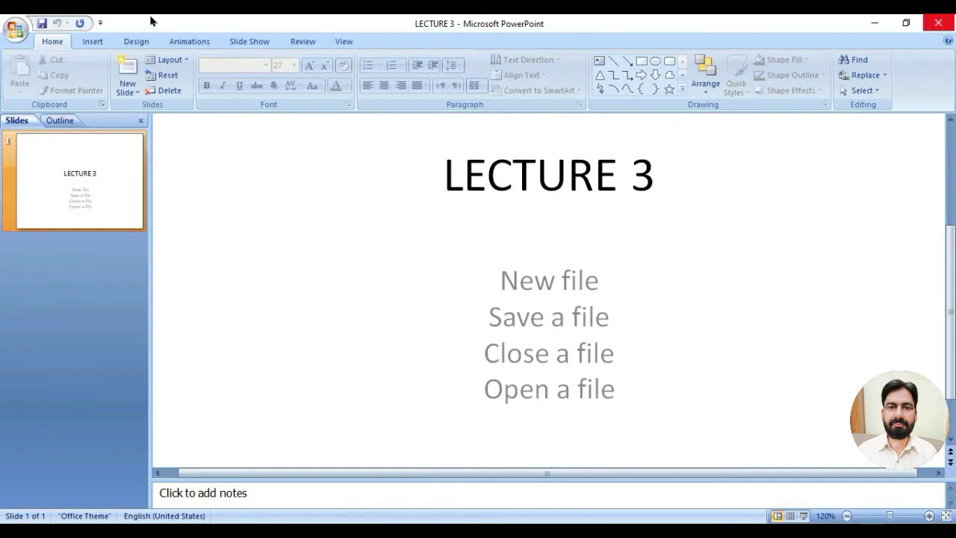
{"action": "left_click", "coordinate": [16, 30]}
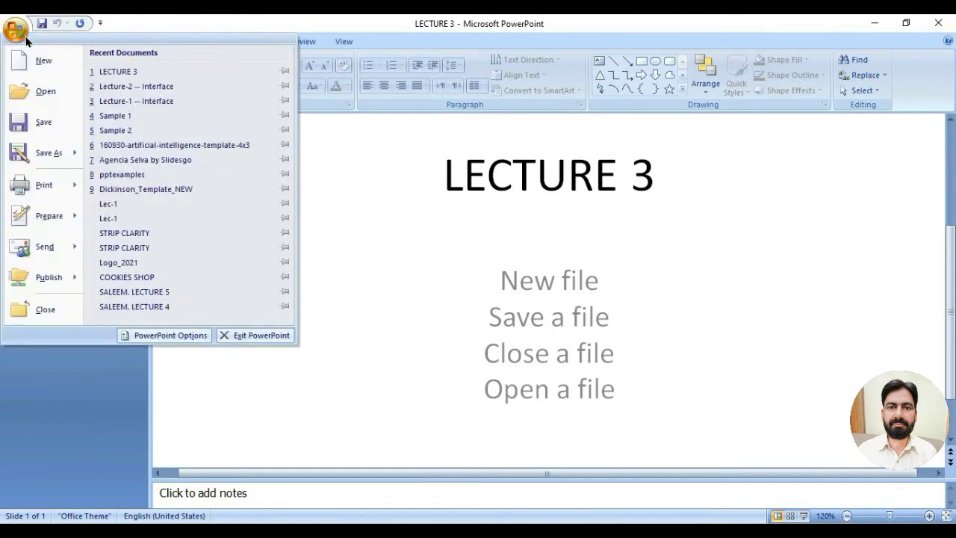
{"action": "left_click", "coordinate": [46, 310]}
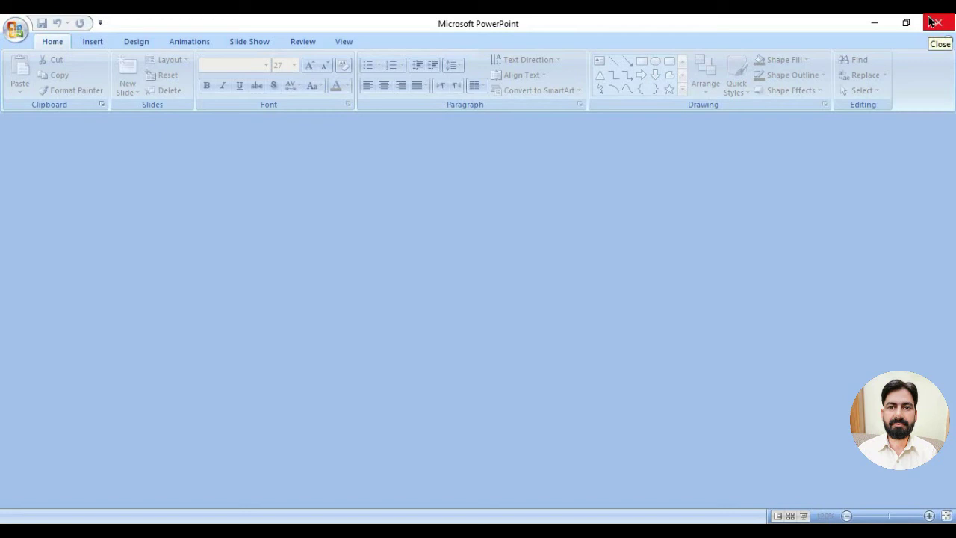
Exit PowerPoint with the title bar's Close button.
{"action": "left_click", "coordinate": [933, 25]}
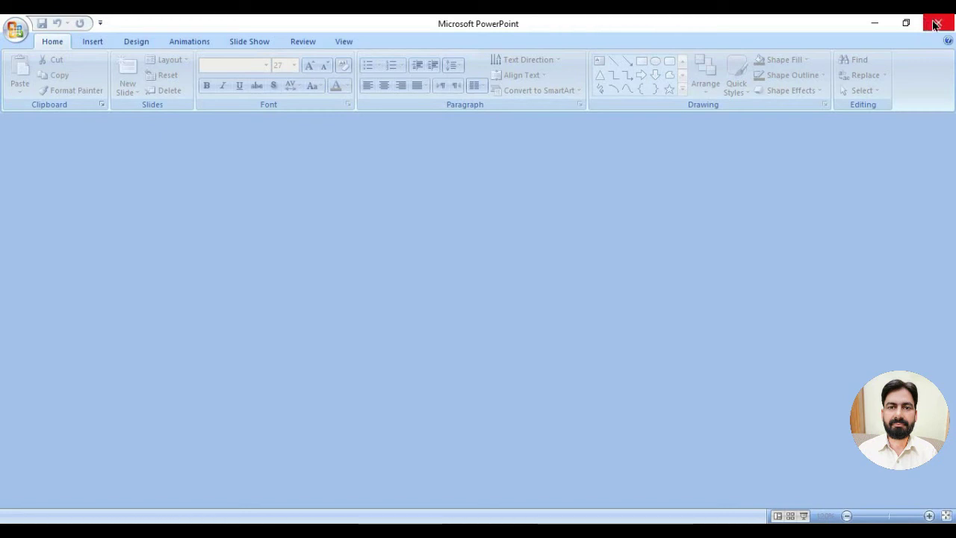